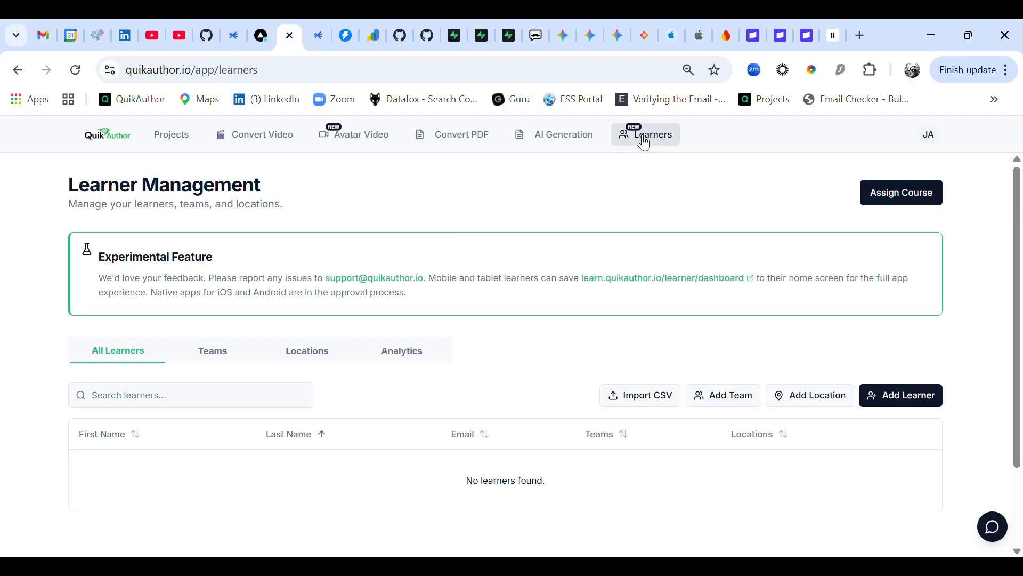
# Start adding a new learner and fill in the learner's first name, last name and email
pyautogui.scroll(-2, 487, 327)
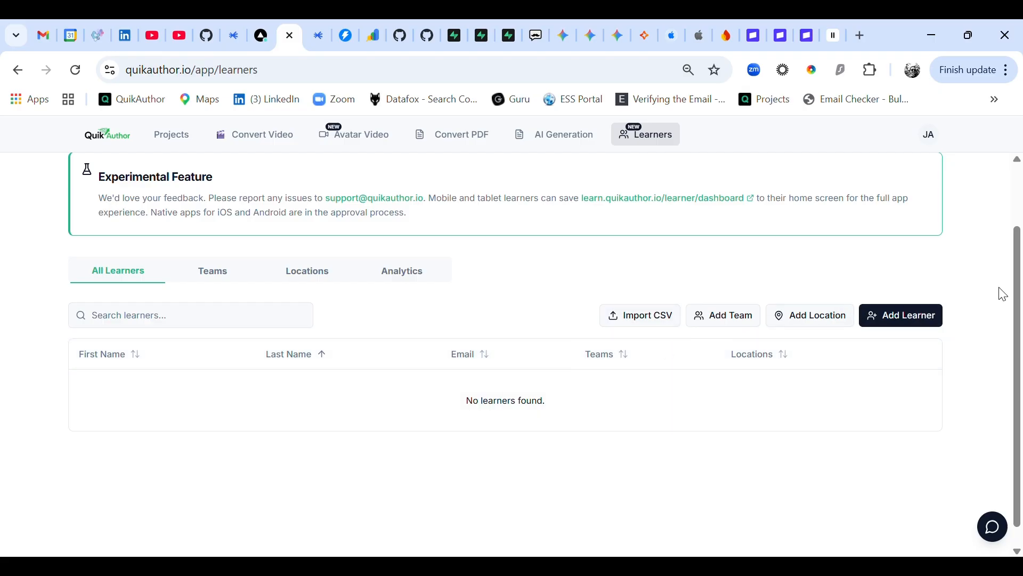
pyautogui.click(918, 321)
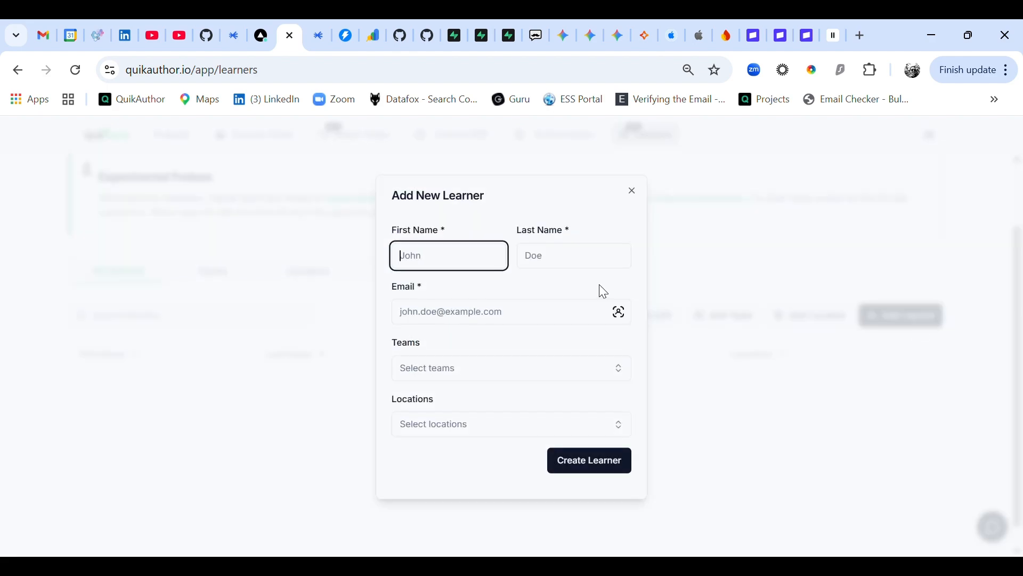
pyautogui.write('Test')
pyautogui.click(549, 264)
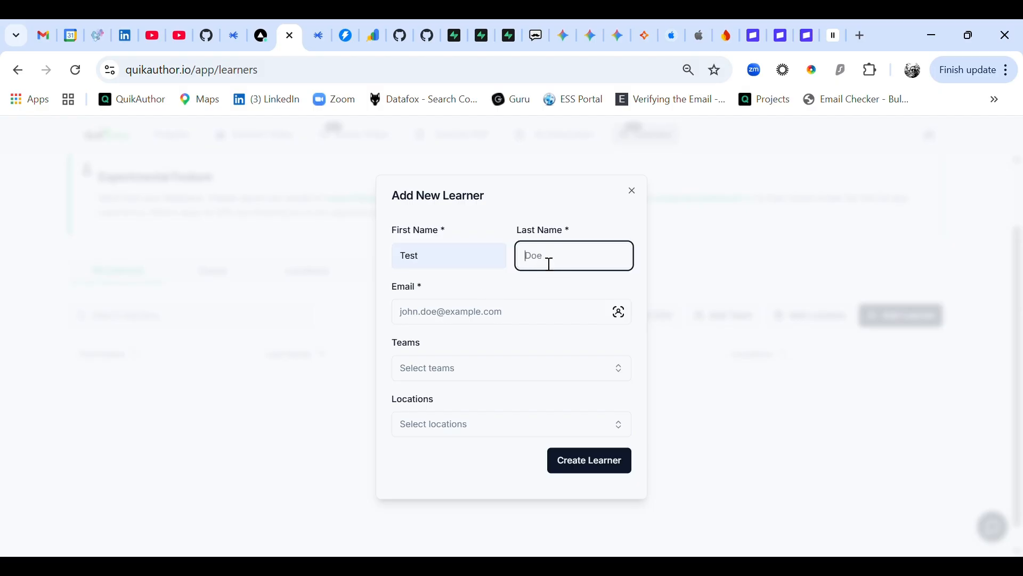
pyautogui.write('Test2')
pyautogui.click(493, 320)
pyautogui.write('tes')
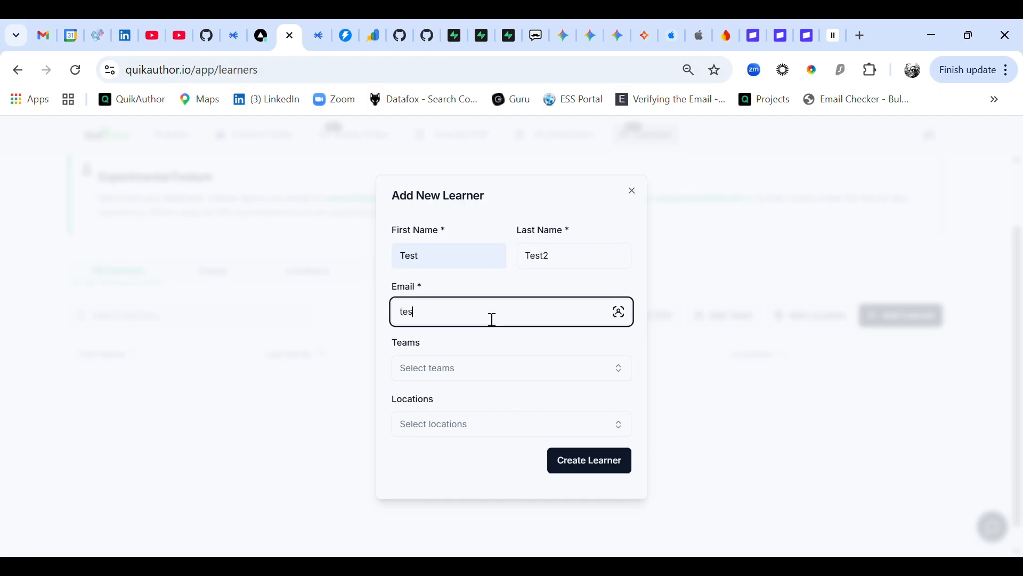
pyautogui.write('t2@test2.com')
# Create a new team named Paris and assign the new learner to it
pyautogui.click(471, 369)
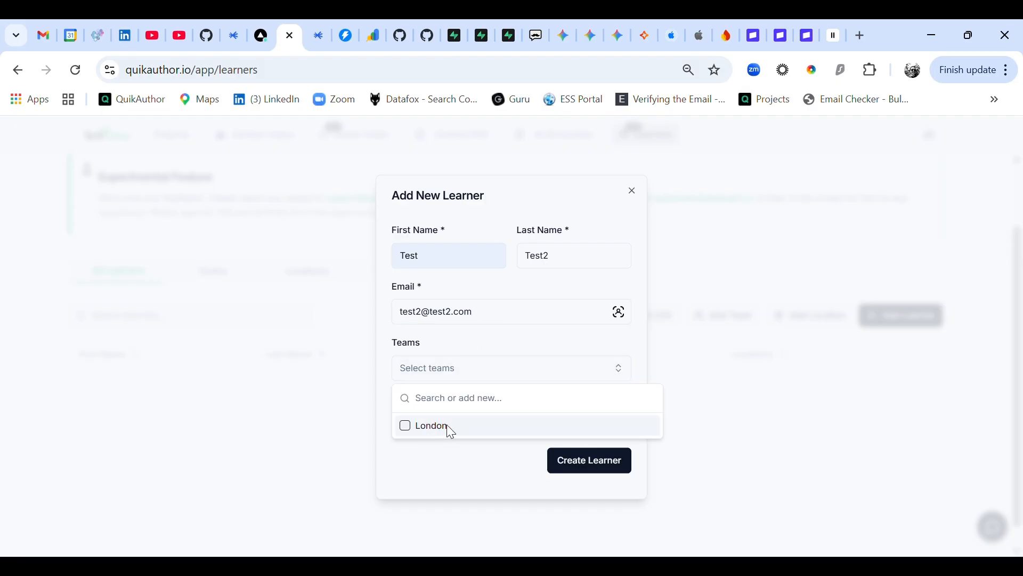
pyautogui.write('Par')
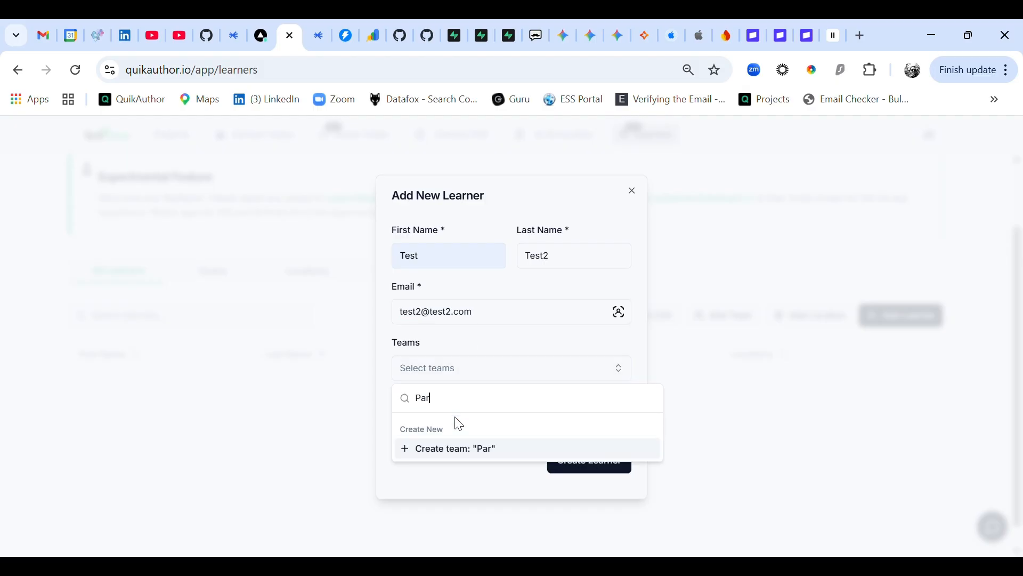
pyautogui.write('is')
pyautogui.click(408, 448)
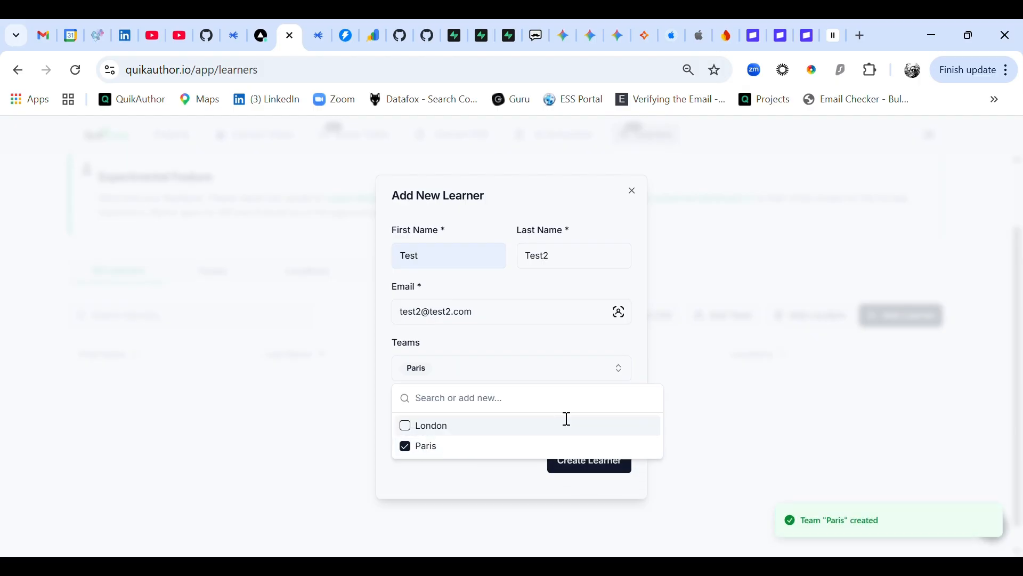
pyautogui.click(462, 487)
# Create a new location named France for the learner and save the new learner
pyautogui.click(447, 425)
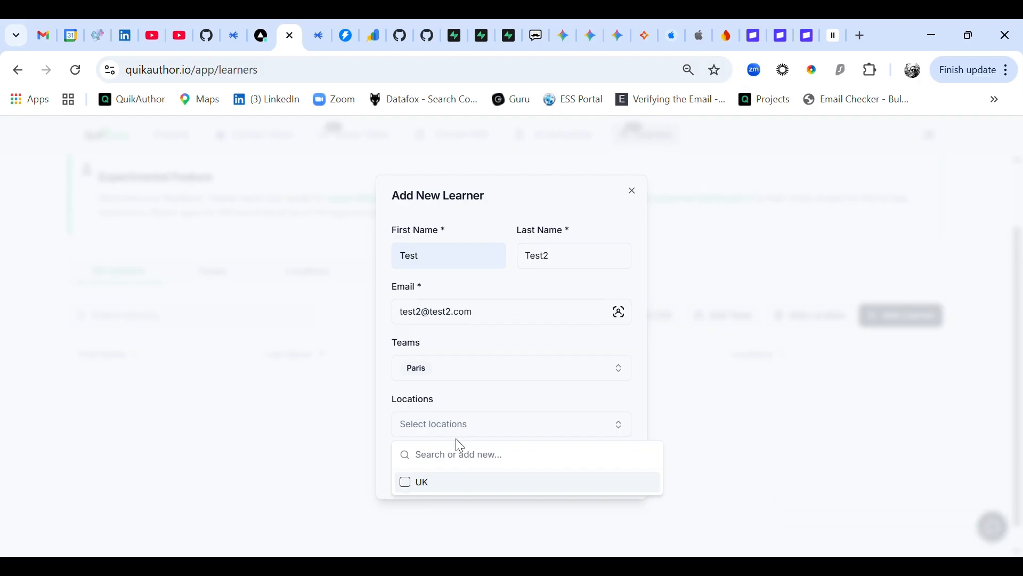
pyautogui.write('France')
pyautogui.press('Return')
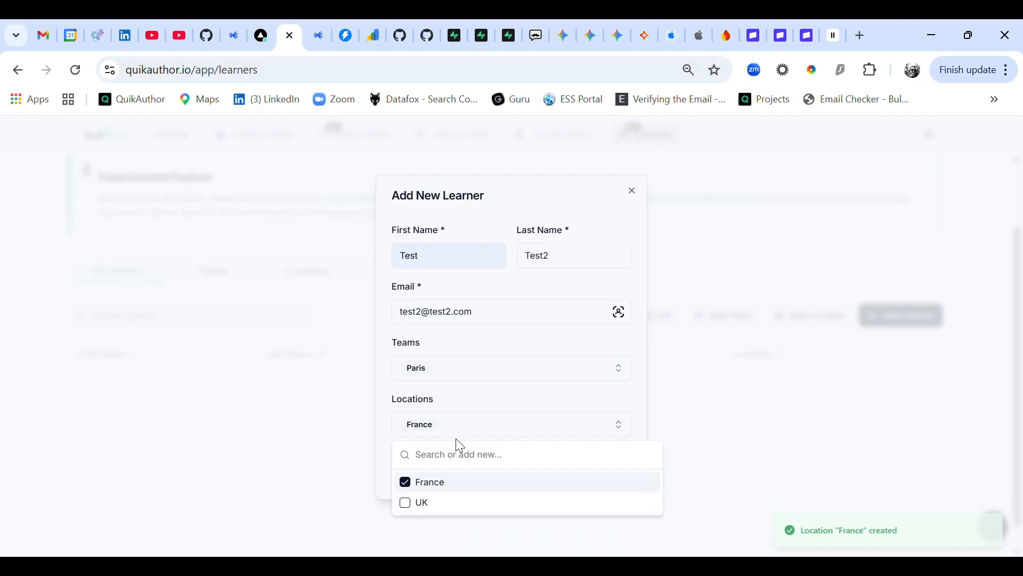
pyautogui.click(639, 419)
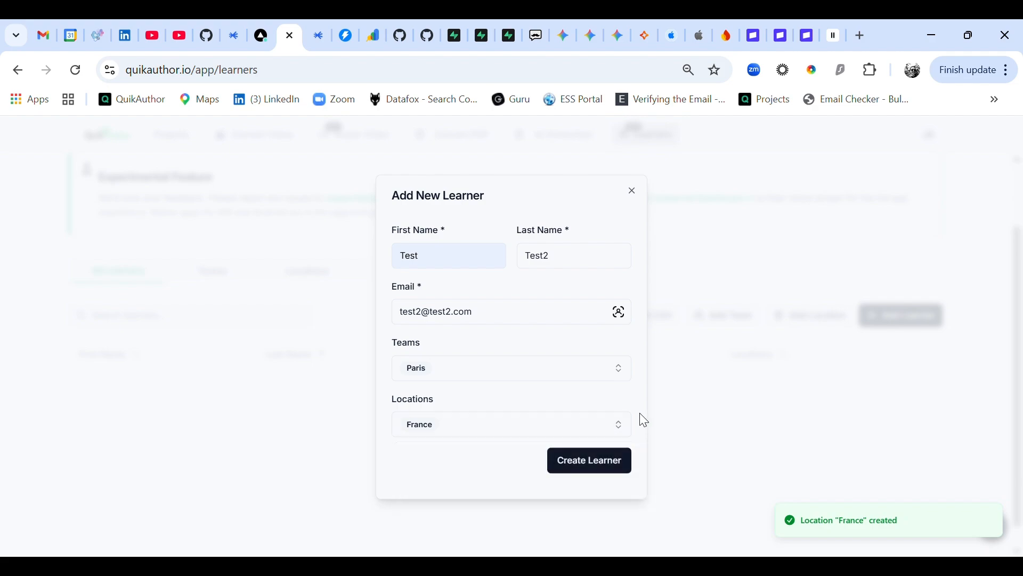
pyautogui.click(617, 462)
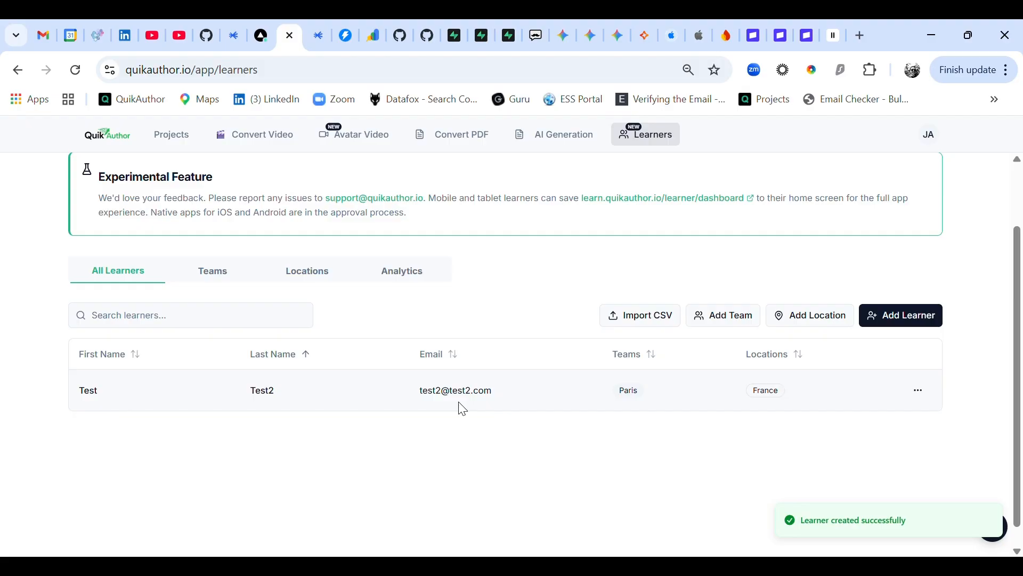
# Start a course assignment and choose the course "Sales Essentials: Mastering Business Acquisition"
pyautogui.scroll(2, 697, 430)
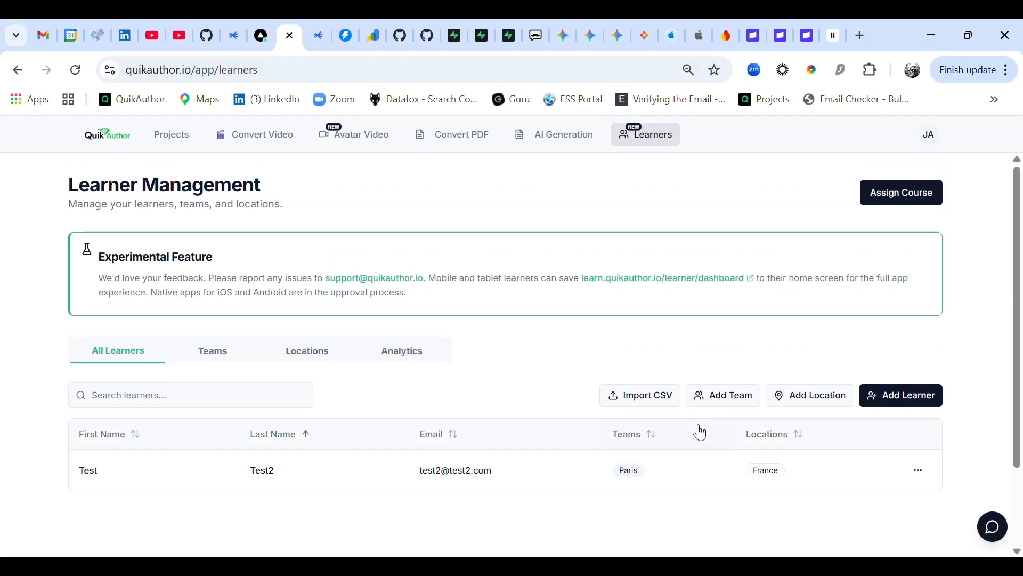
pyautogui.click(889, 194)
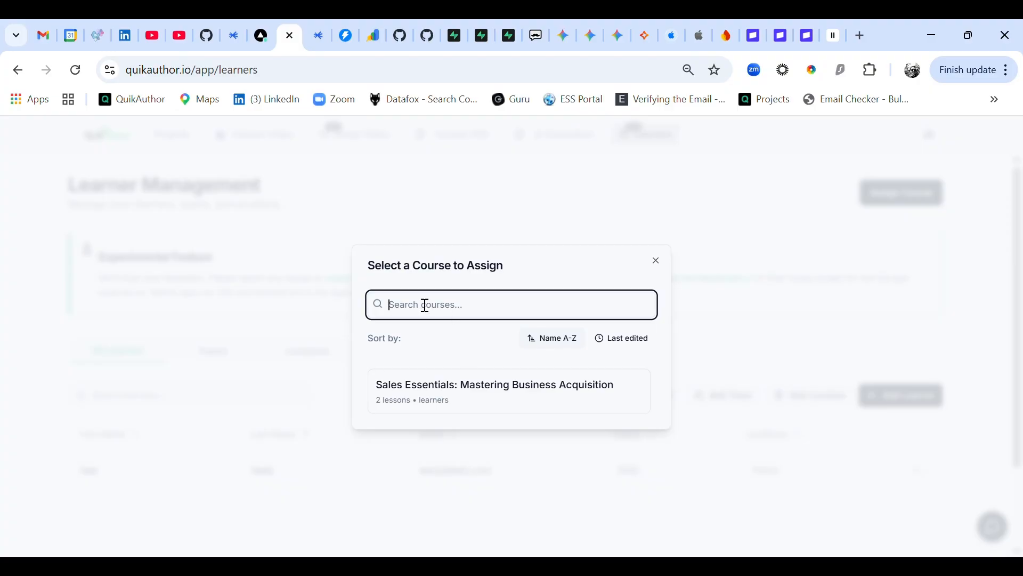
pyautogui.click(612, 339)
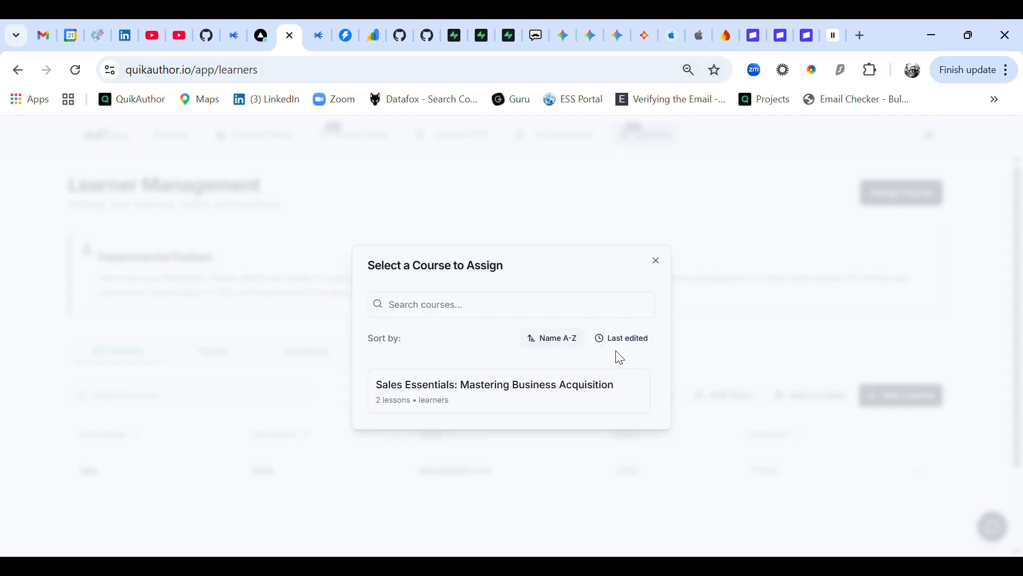
pyautogui.click(475, 384)
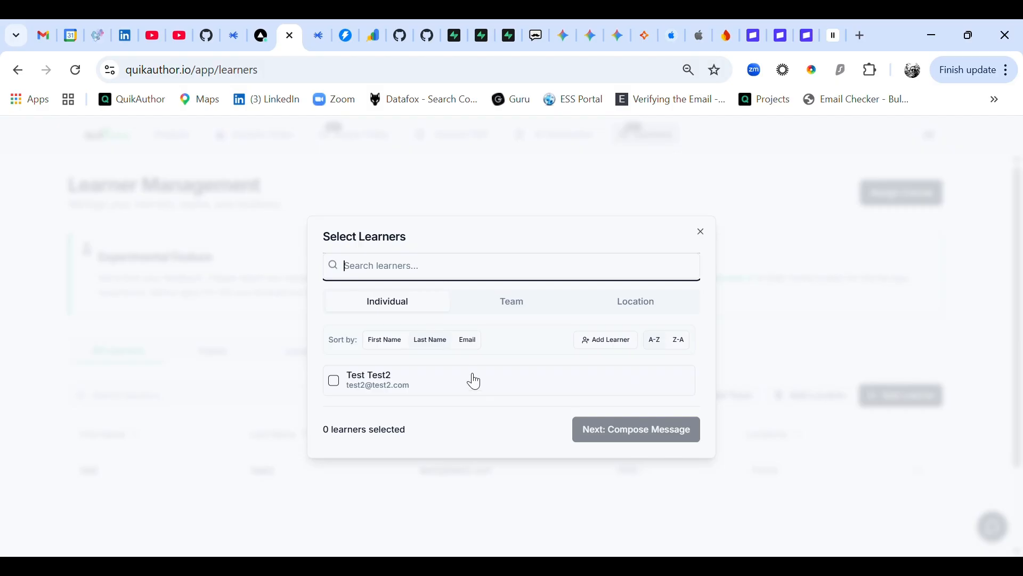
# Look through the team and location groupings, select the individual learner, and continue to composing the message
pyautogui.click(501, 308)
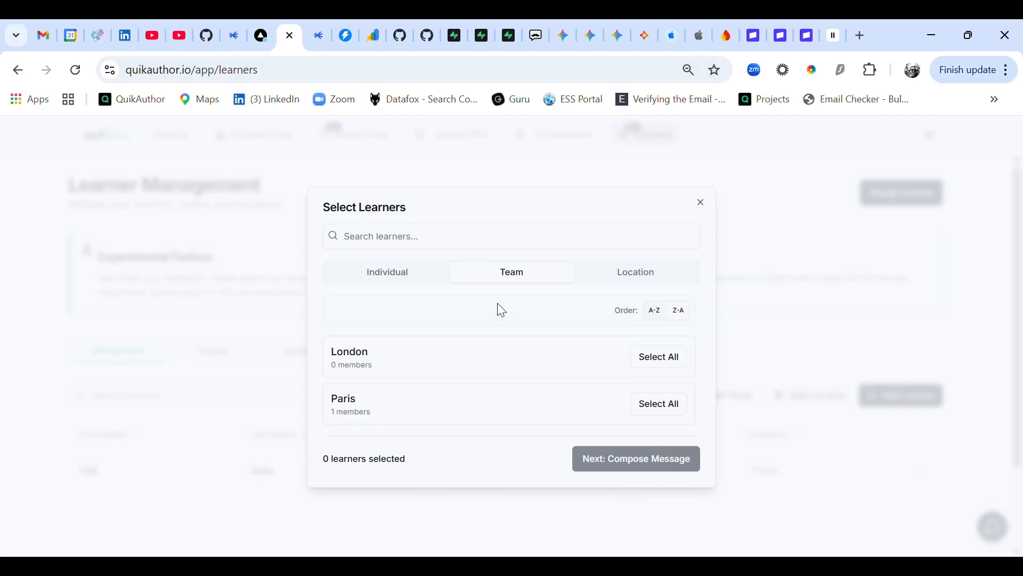
pyautogui.click(630, 280)
pyautogui.click(421, 279)
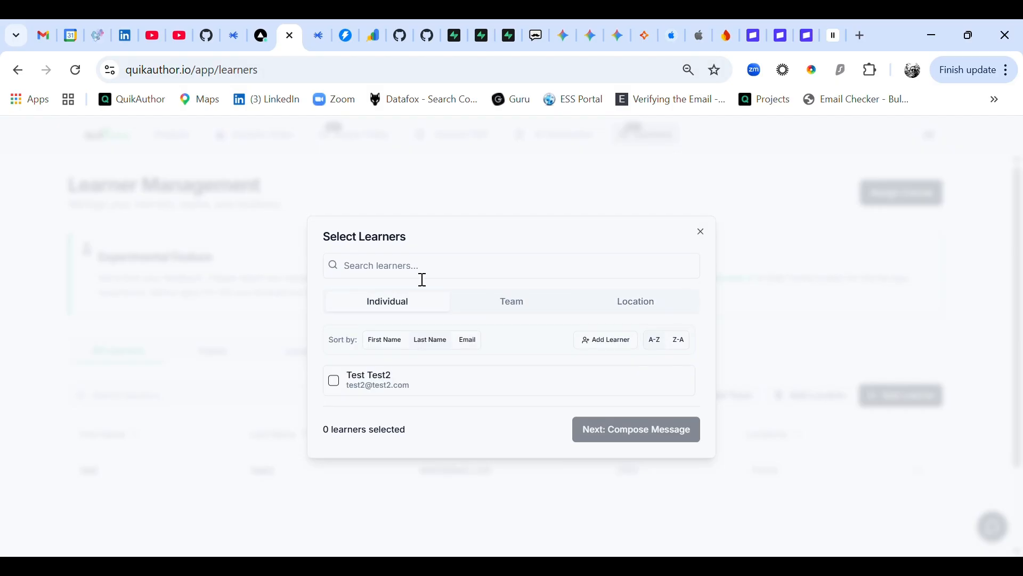
pyautogui.click(335, 382)
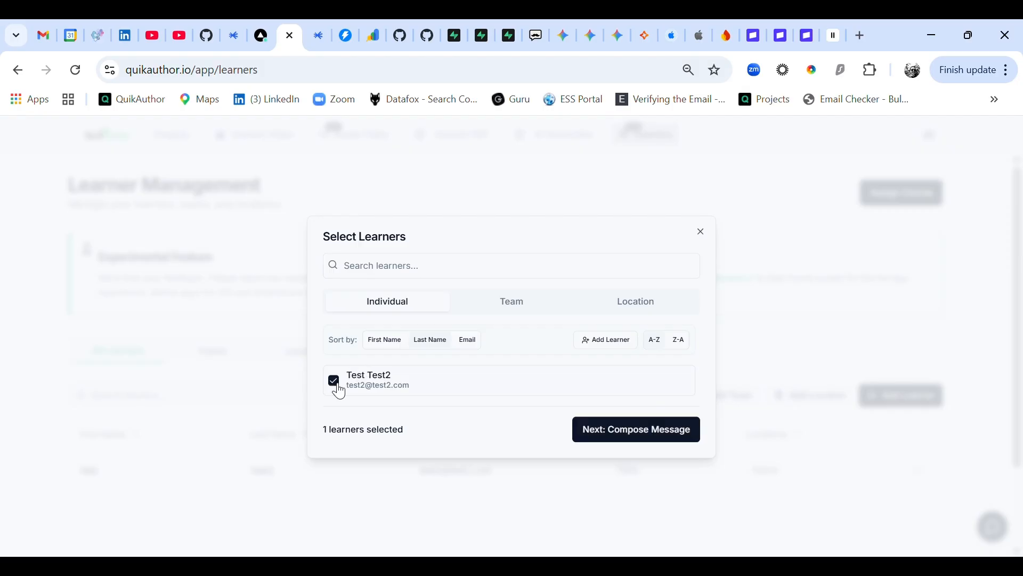
pyautogui.click(623, 436)
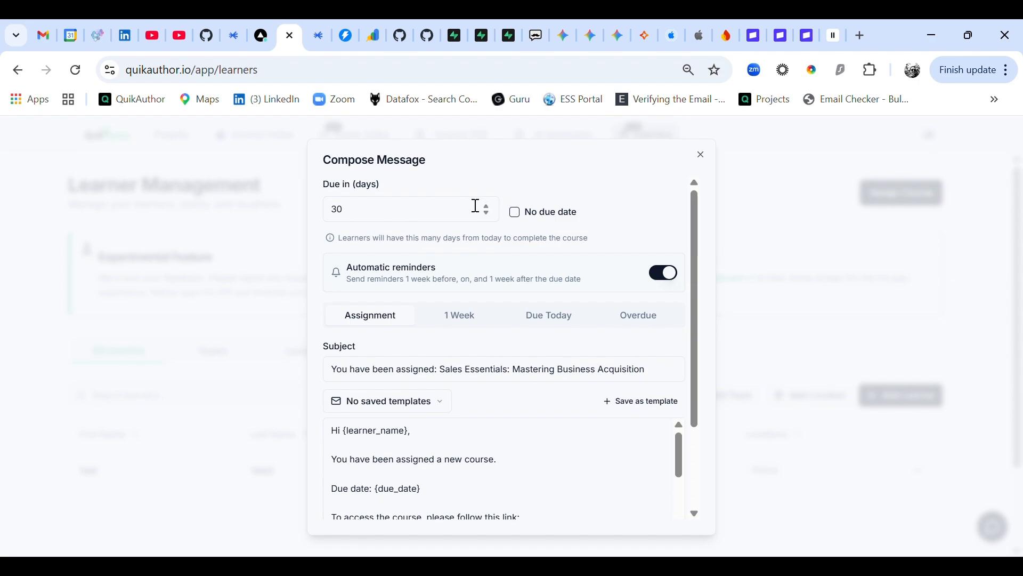
# Switch the no due date option on and back off, and automatic reminders off and back on
pyautogui.click(515, 213)
pyautogui.click(515, 213)
pyautogui.click(672, 276)
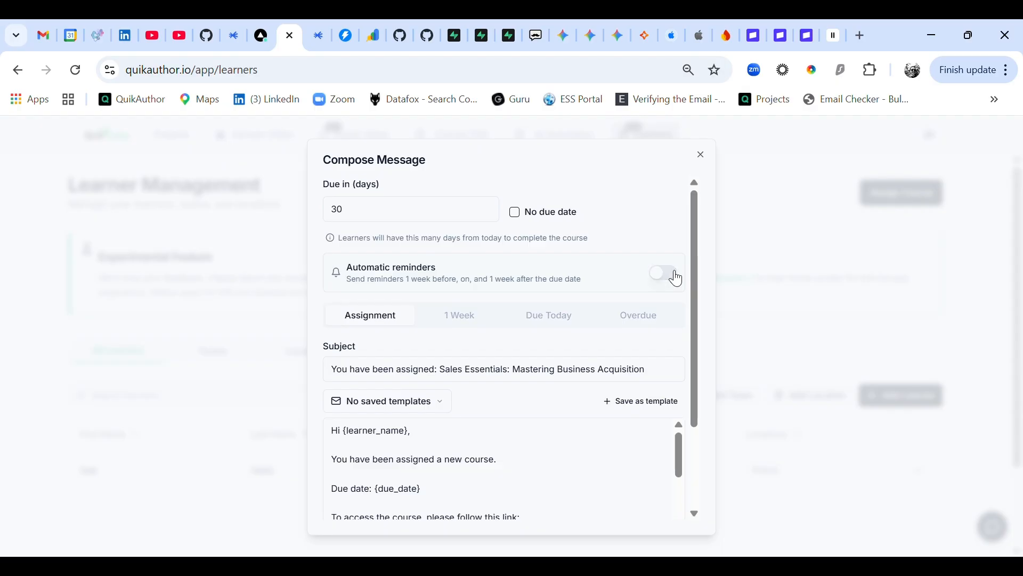
pyautogui.click(672, 276)
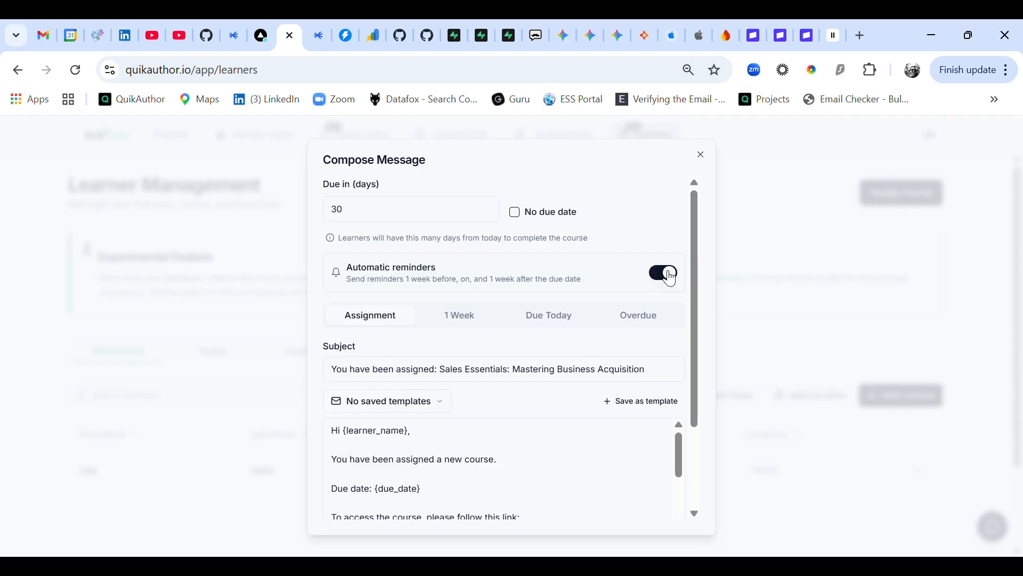
# Examine the subject, body text and template options of the assignment email
pyautogui.scroll(-2, 469, 362)
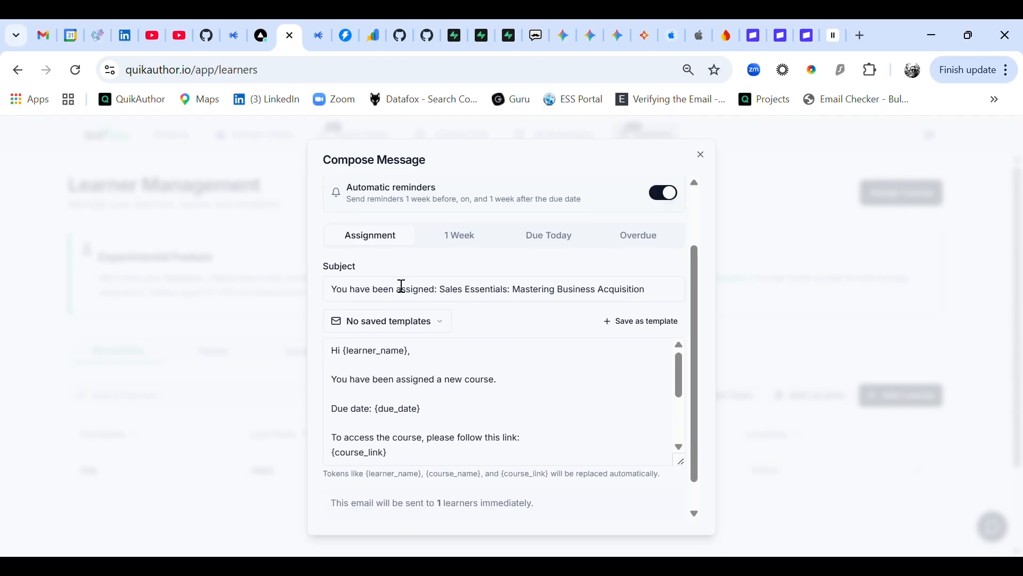
pyautogui.moveTo(334, 290); pyautogui.dragTo(676, 297)
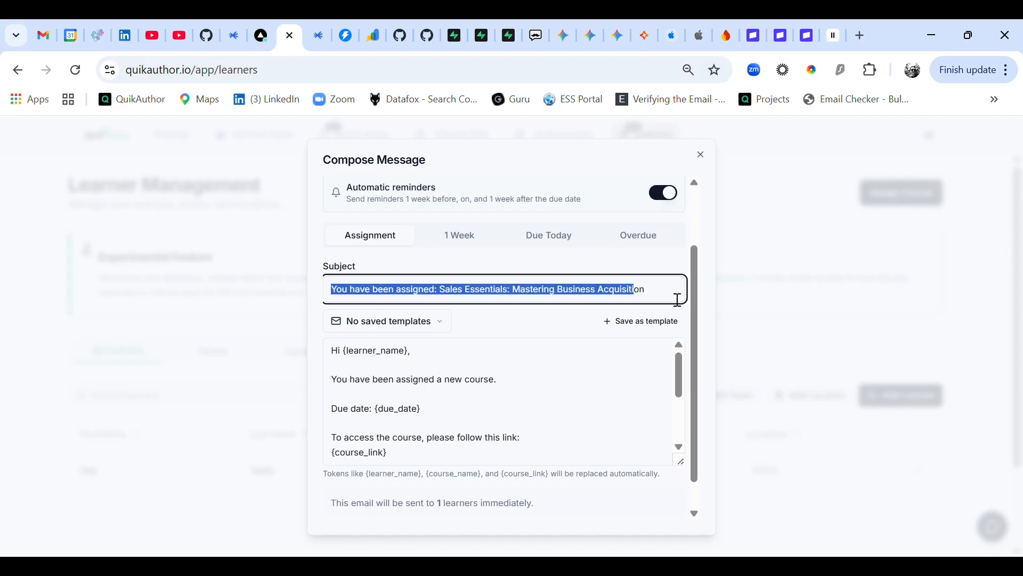
pyautogui.click(484, 368)
pyautogui.scroll(-4, 495, 366)
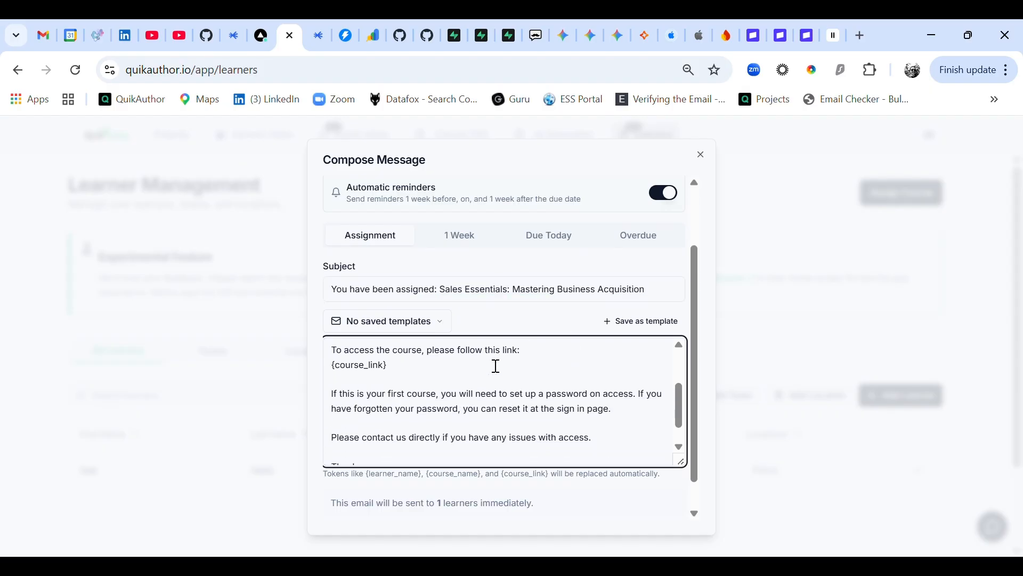
pyautogui.scroll(4, 503, 370)
pyautogui.scroll(-4, 512, 373)
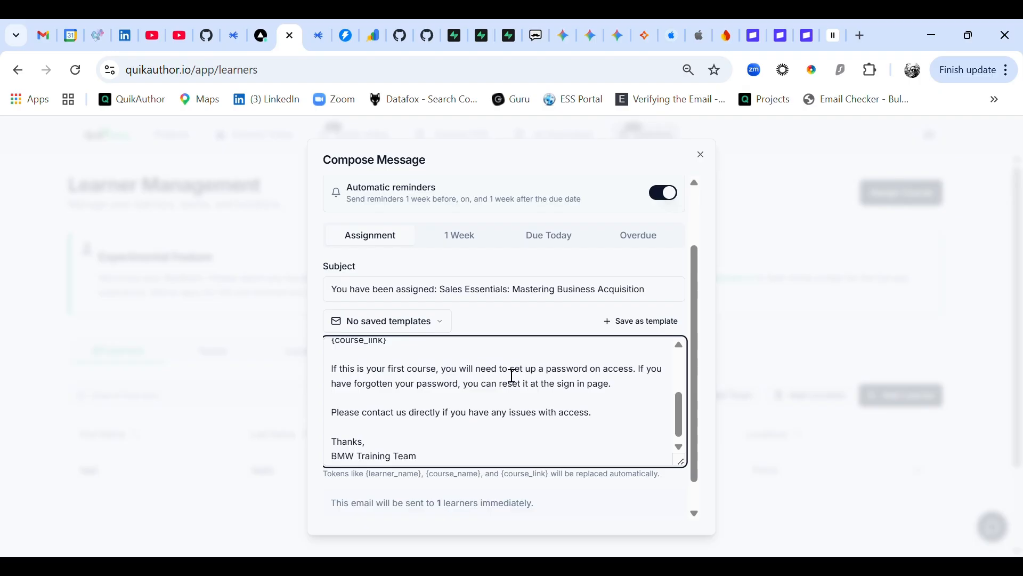
pyautogui.scroll(-1, 512, 377)
pyautogui.scroll(3, 457, 421)
pyautogui.scroll(4, 495, 437)
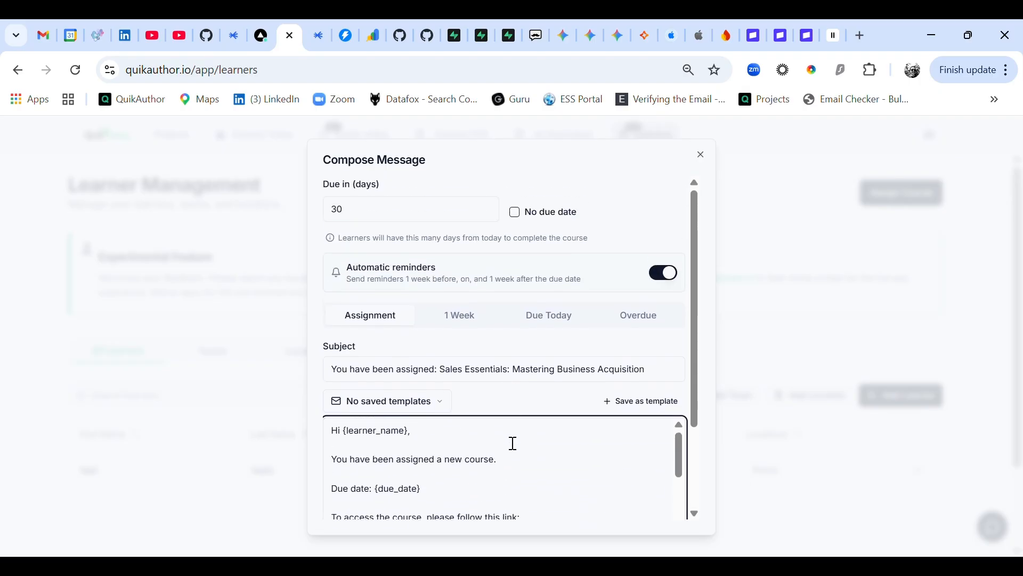
pyautogui.moveTo(695, 279); pyautogui.dragTo(694, 328)
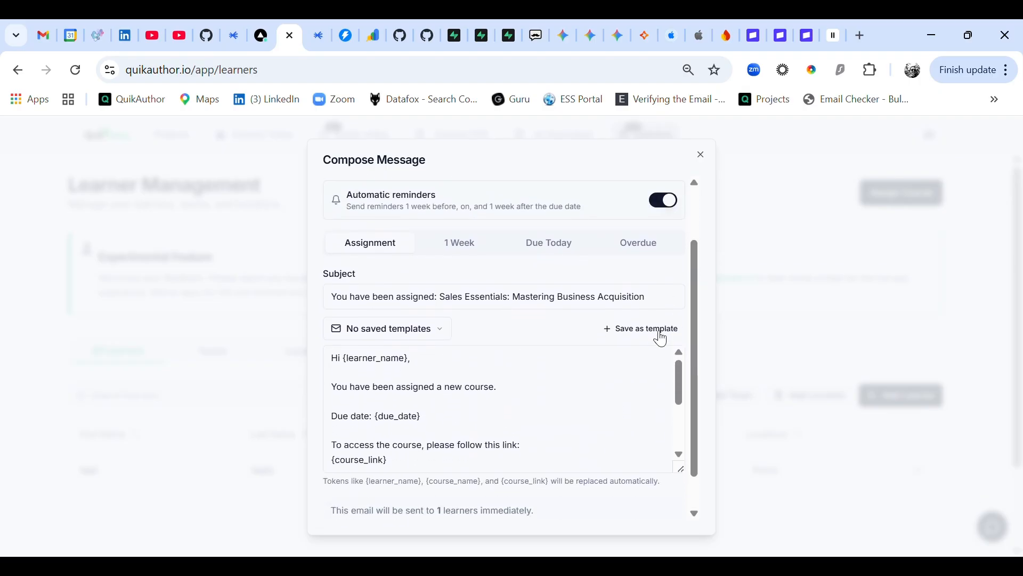
pyautogui.scroll(-2, 466, 376)
pyautogui.scroll(2, 427, 392)
pyautogui.scroll(-2, 449, 407)
pyautogui.scroll(-1, 449, 407)
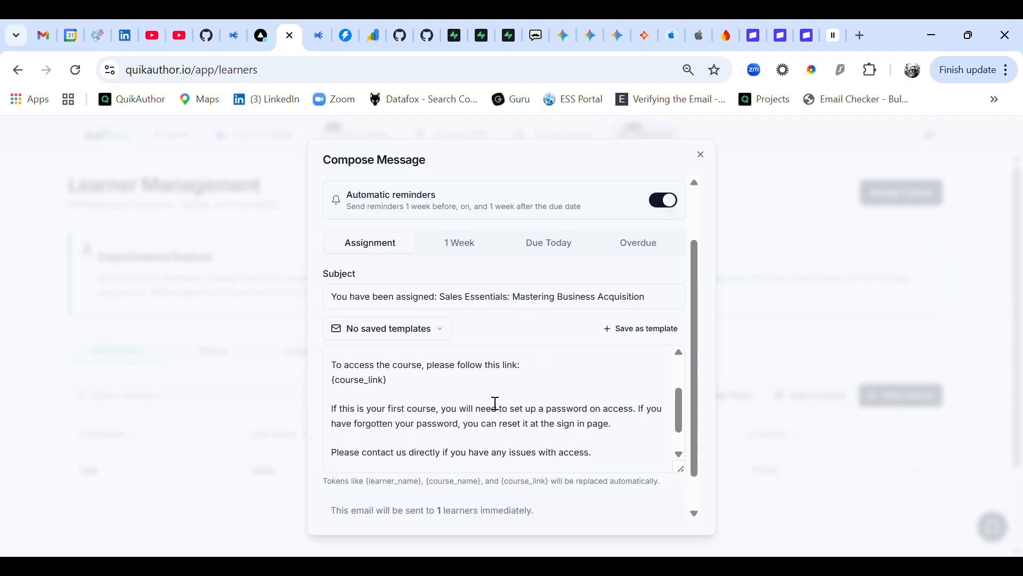
pyautogui.scroll(-2, 502, 398)
pyautogui.scroll(4, 511, 399)
# Replace the line "You have been assigned a new course." in the assignment email with "Custom email"
pyautogui.moveTo(499, 388); pyautogui.dragTo(327, 387)
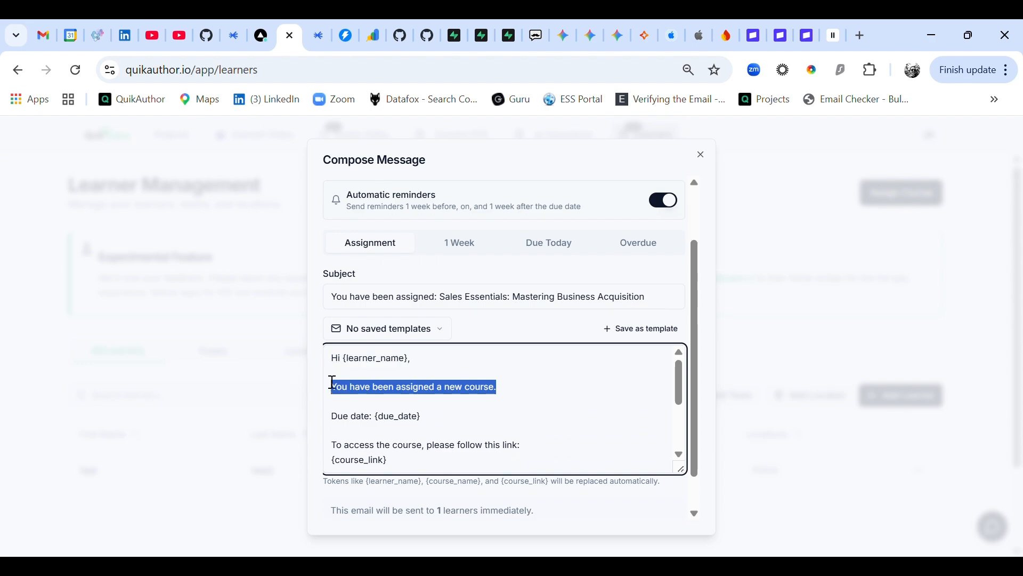
pyautogui.write('Custom')
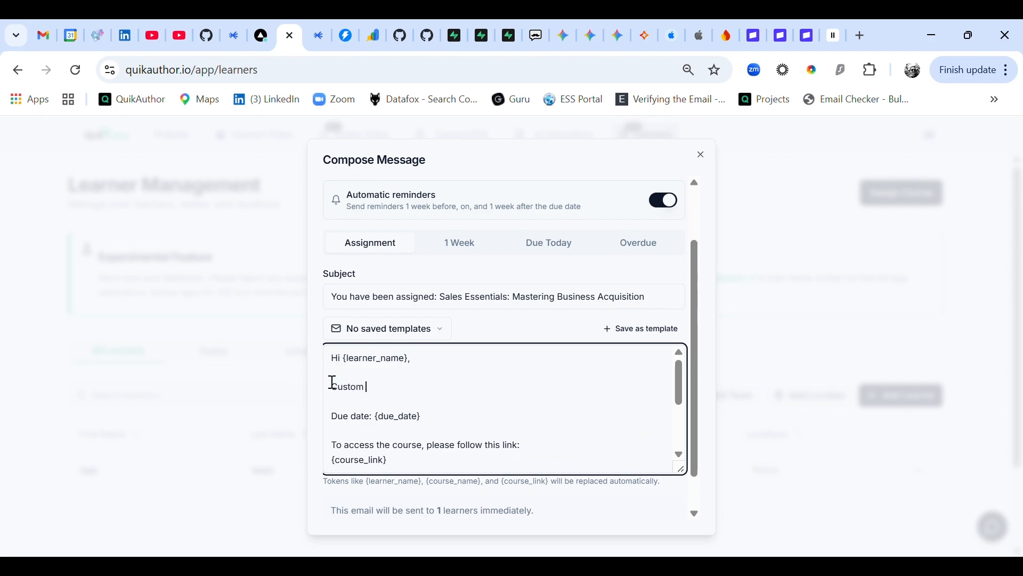
pyautogui.write(' email')
# Open the template name entry for saving the email and check the list of saved templates
pyautogui.click(615, 331)
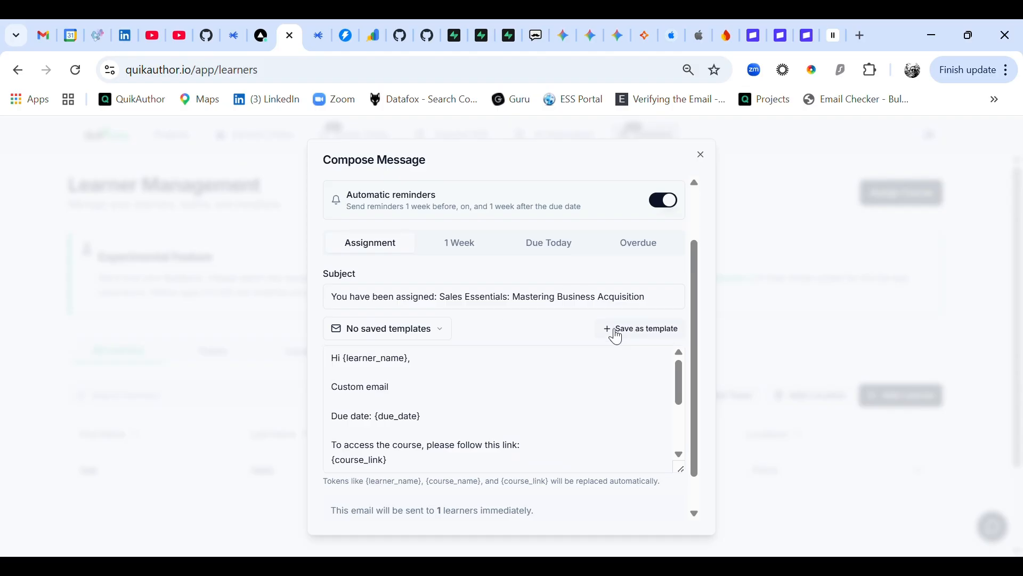
pyautogui.click(439, 329)
pyautogui.click(487, 384)
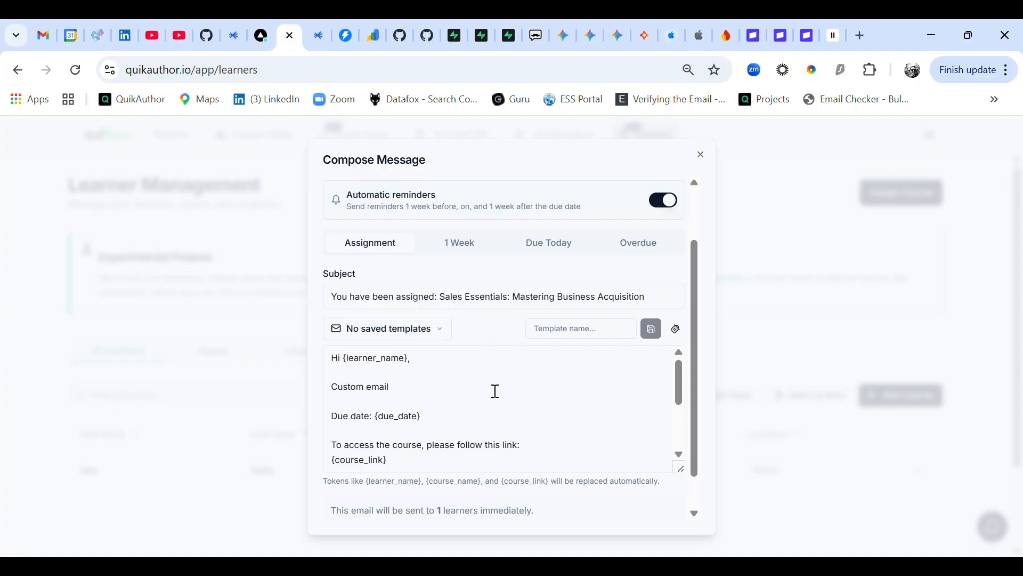
# Review the 1 Week, Due Today and Overdue reminder emails, and return to the end of the Assignment email
pyautogui.click(473, 245)
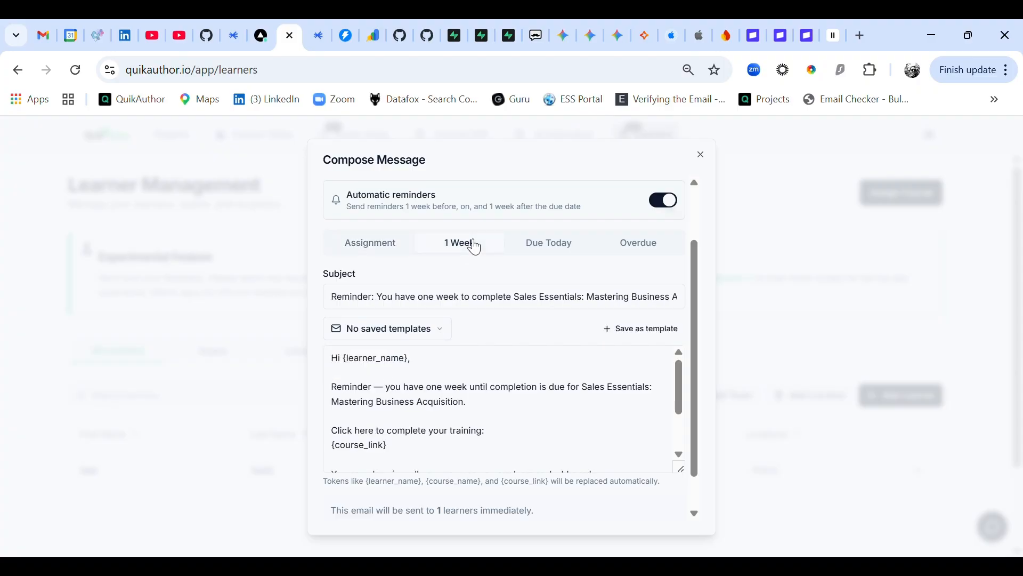
pyautogui.click(545, 248)
pyautogui.click(643, 253)
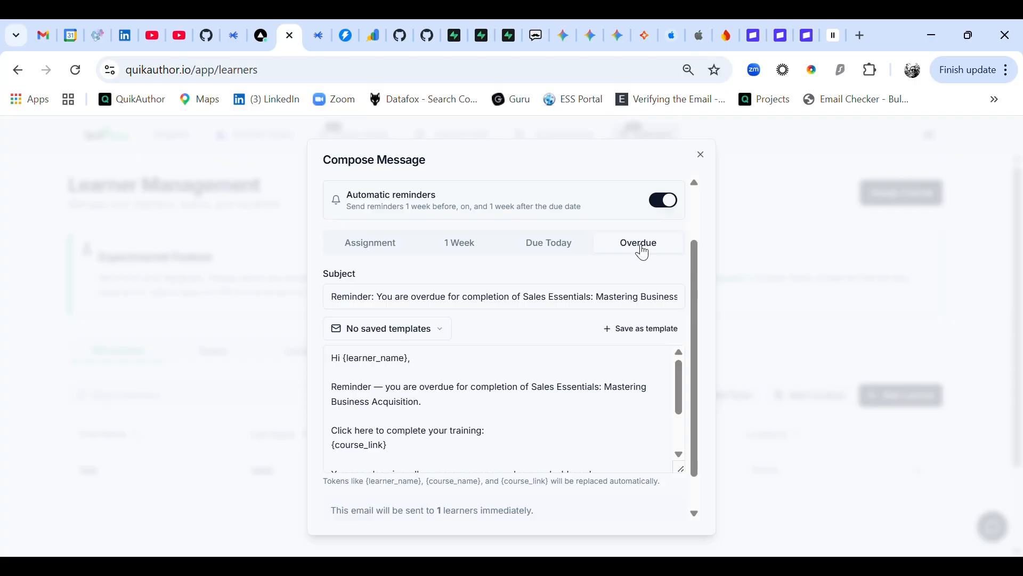
pyautogui.click(398, 249)
pyautogui.scroll(-5, 612, 401)
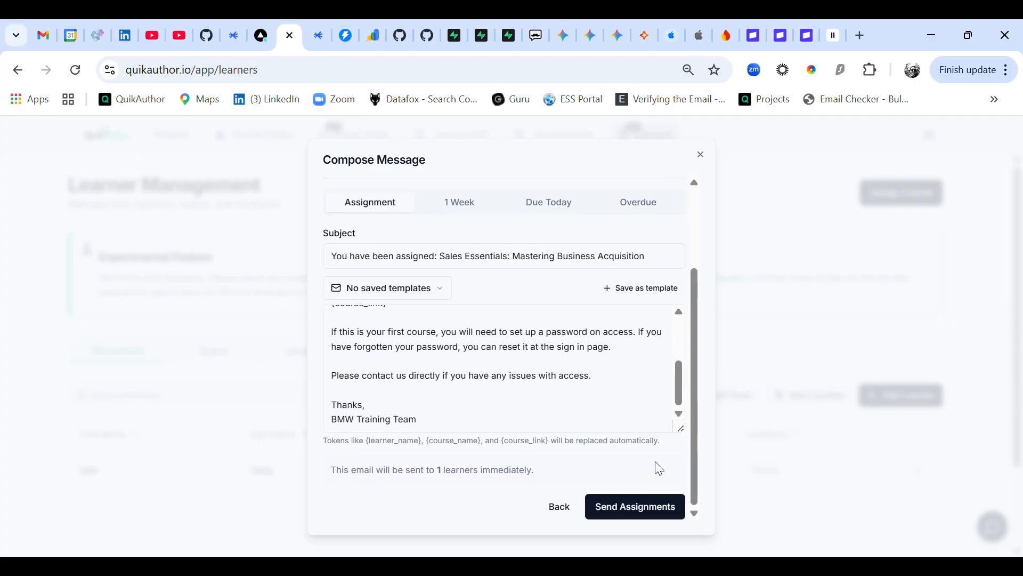
# Send the Sales Essentials course assignment to the selected learner
pyautogui.click(637, 512)
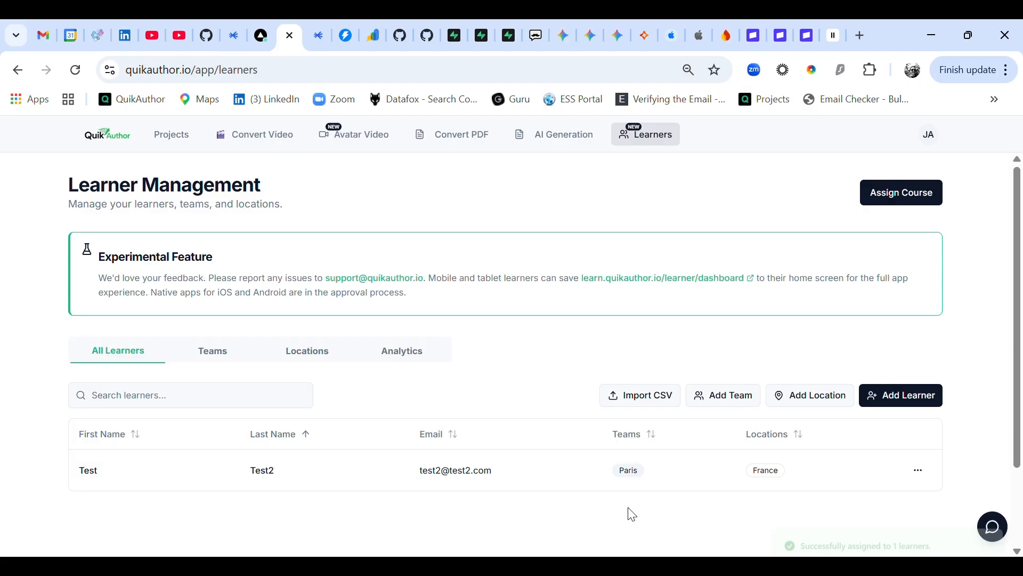
# Open the Sales Essentials course from the projects, check its sharing option for assigning to learners, and close the learner selection
pyautogui.click(188, 144)
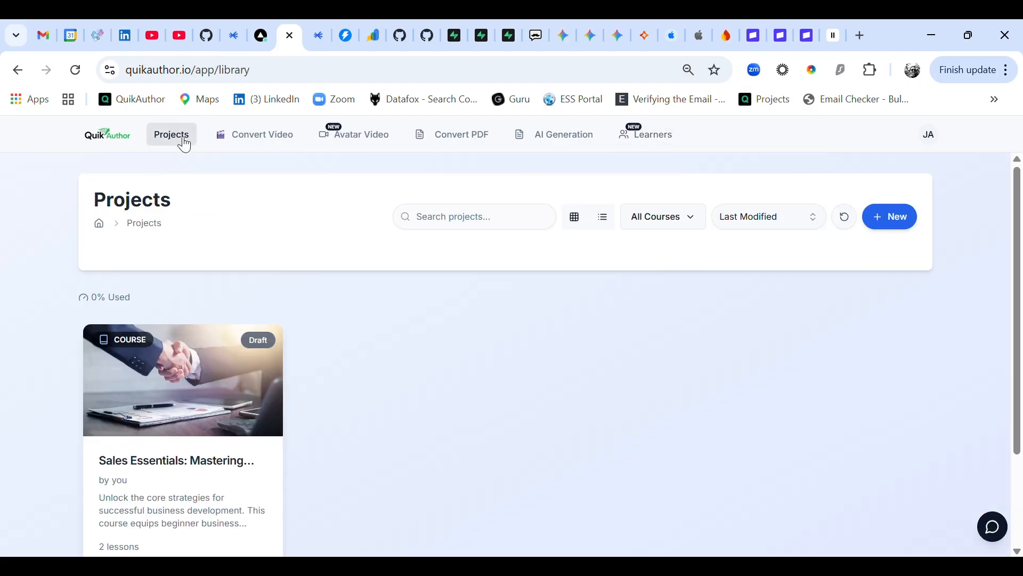
pyautogui.click(215, 418)
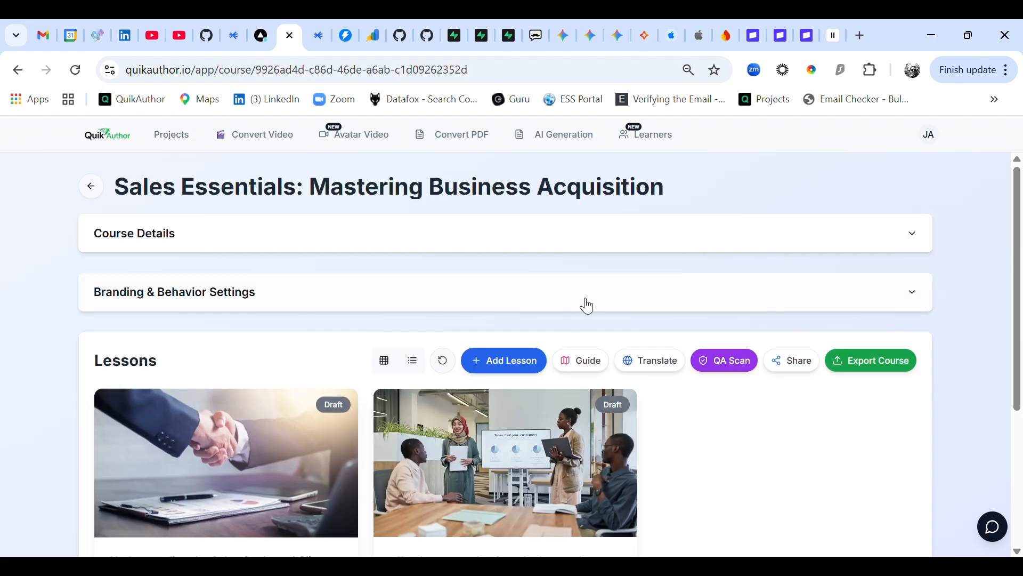
pyautogui.click(803, 368)
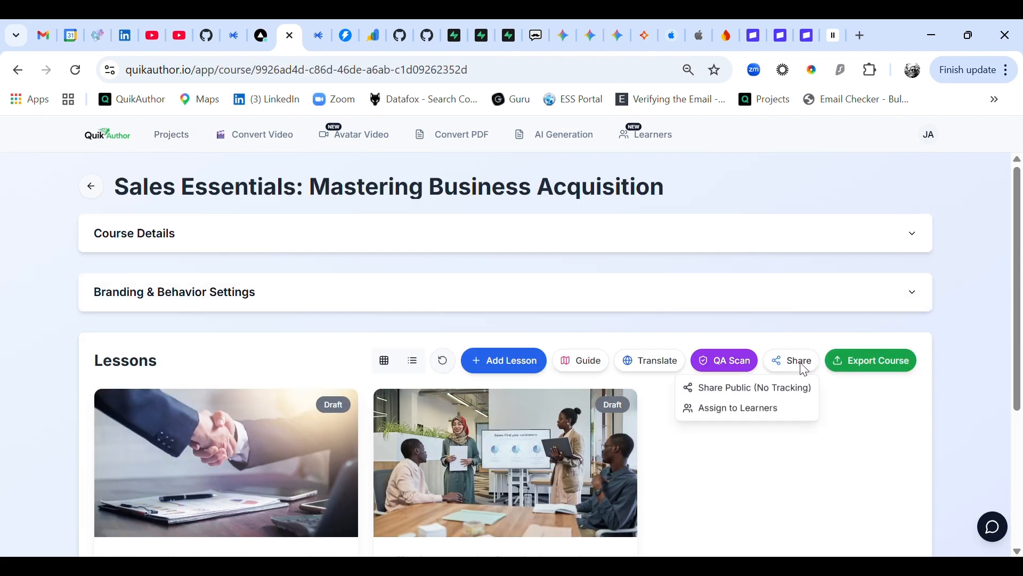
pyautogui.click(748, 411)
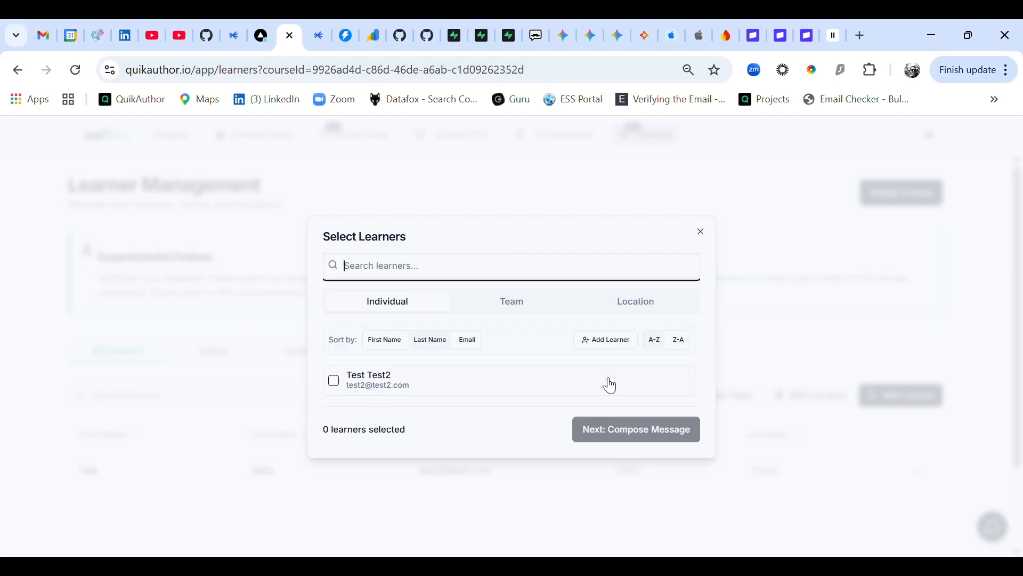
pyautogui.click(701, 232)
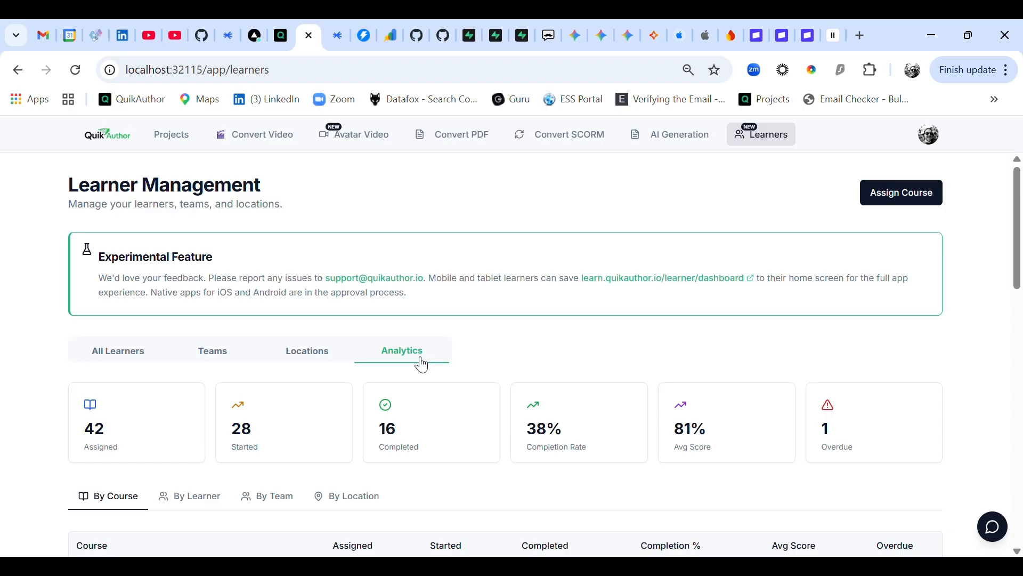
# Examine the learner analytics broken down by course, including assignments, completion rates and average scores
pyautogui.scroll(-8, 422, 364)
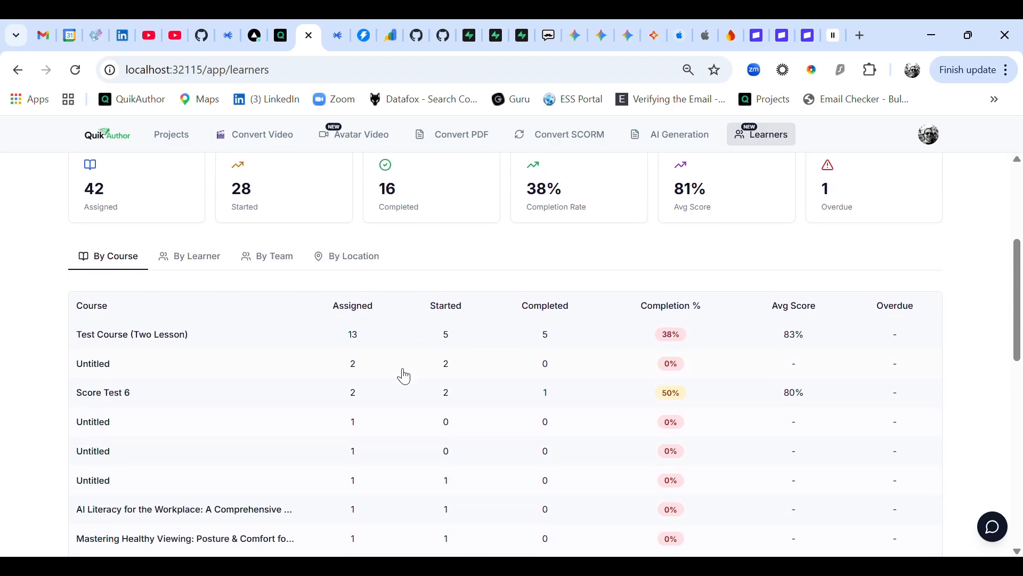
pyautogui.scroll(4, 432, 381)
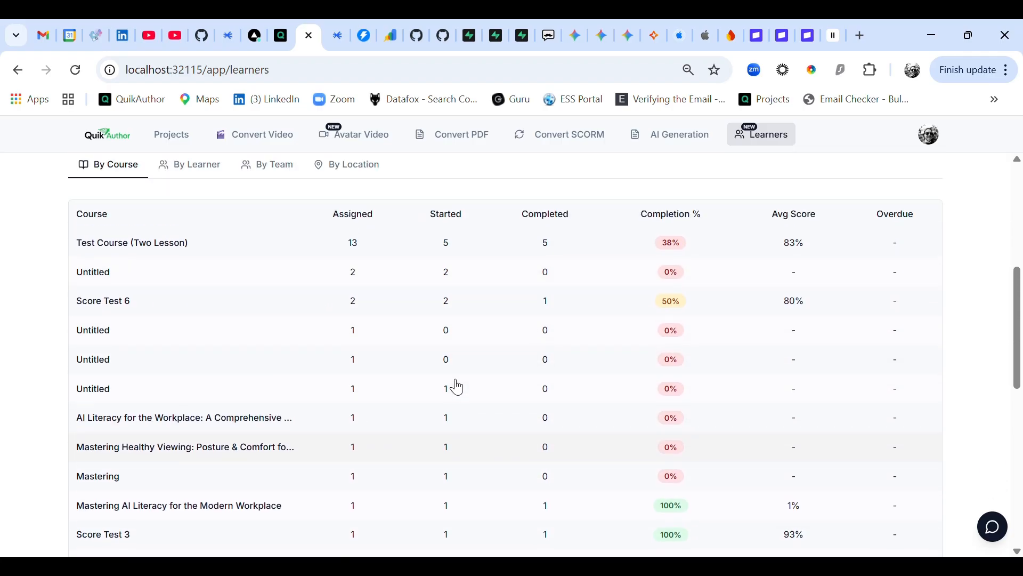
pyautogui.scroll(1, 336, 320)
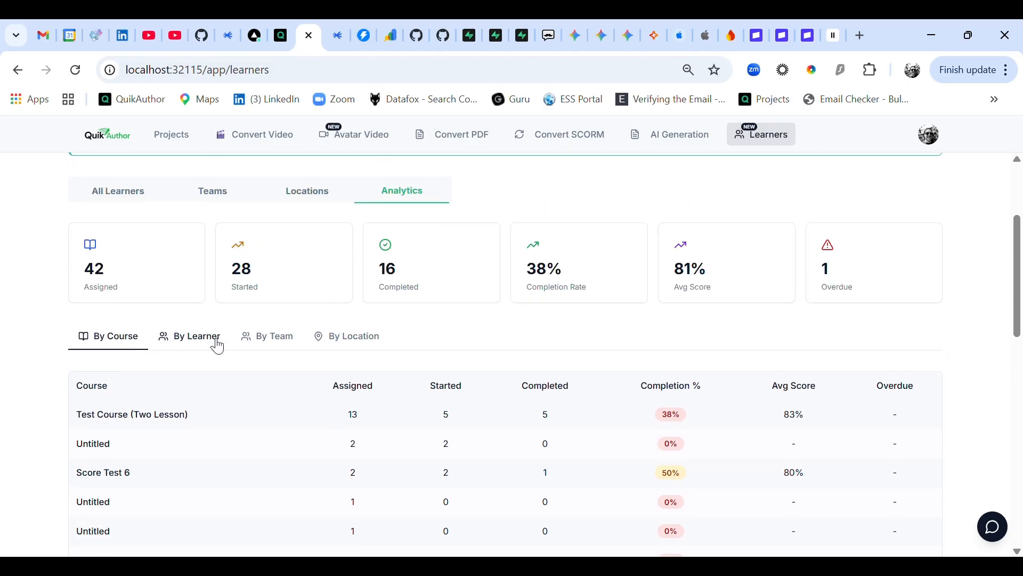
# Review the analytics by team and by location, inspect London's learner breakdown, and return to the analytics overview
pyautogui.click(282, 341)
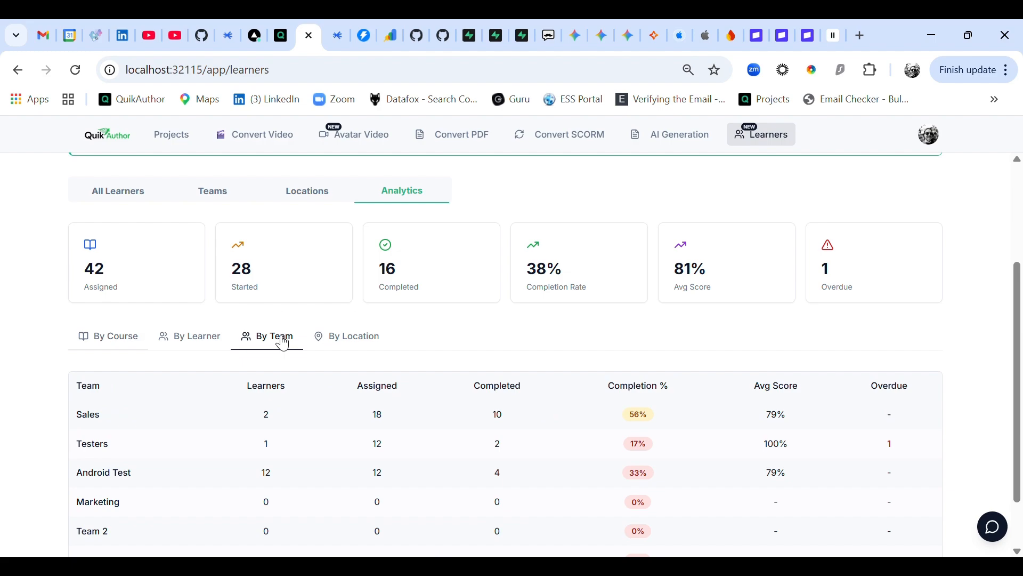
pyautogui.click(376, 342)
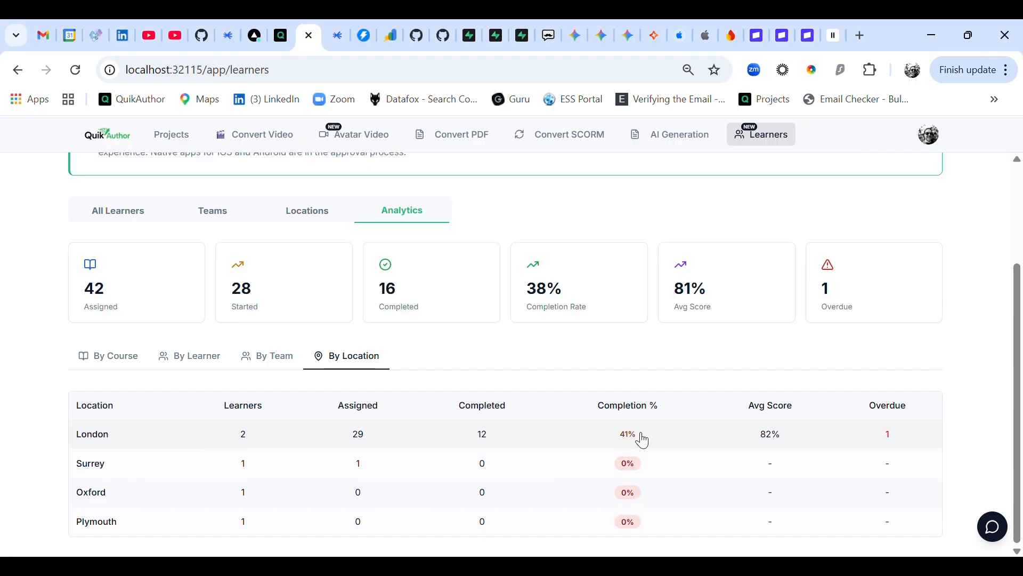
pyautogui.click(587, 436)
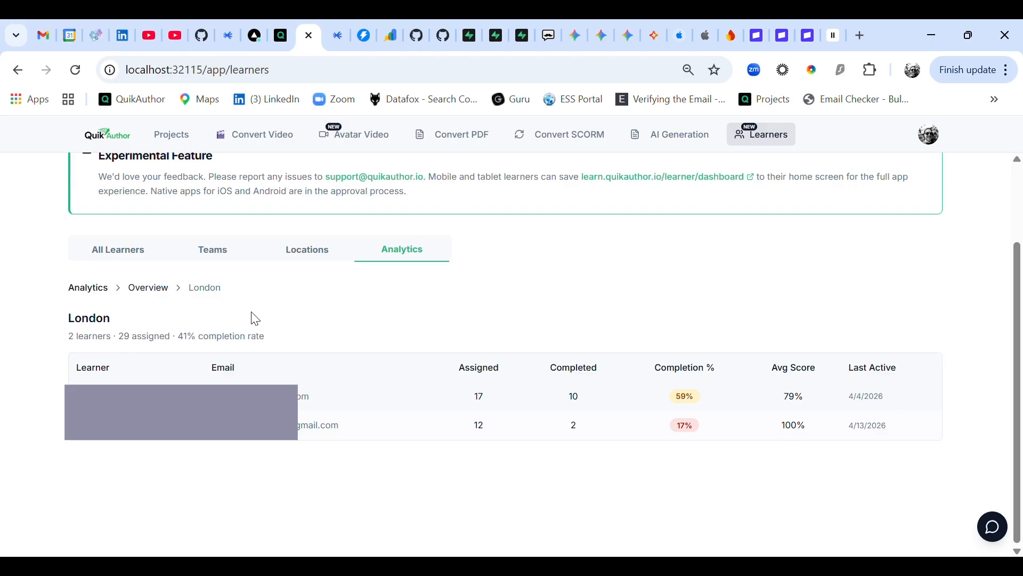
pyautogui.click(89, 289)
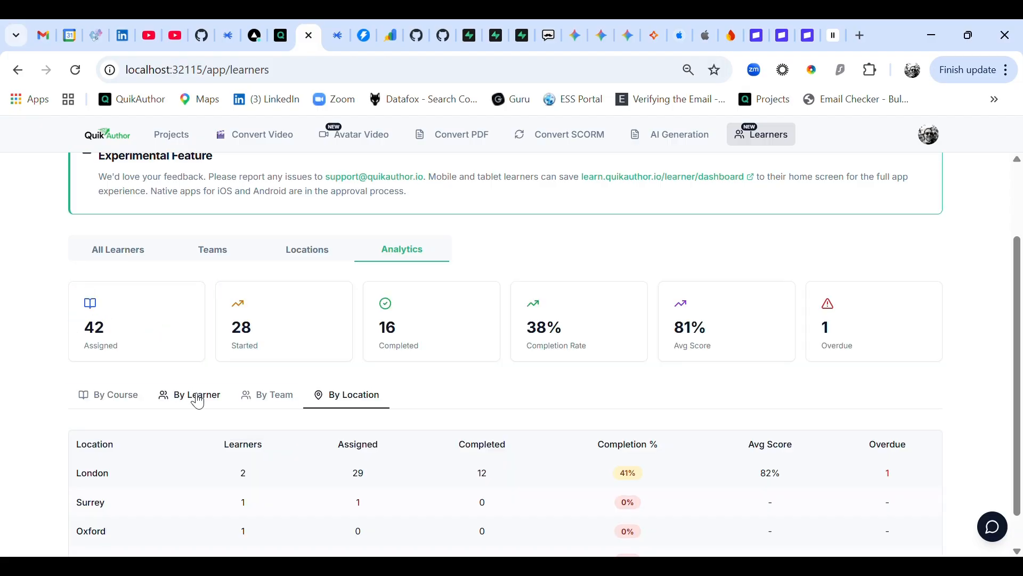
# Show the analytics by learner and review the first listed learner's courses with their statuses, scores and dates
pyautogui.click(198, 398)
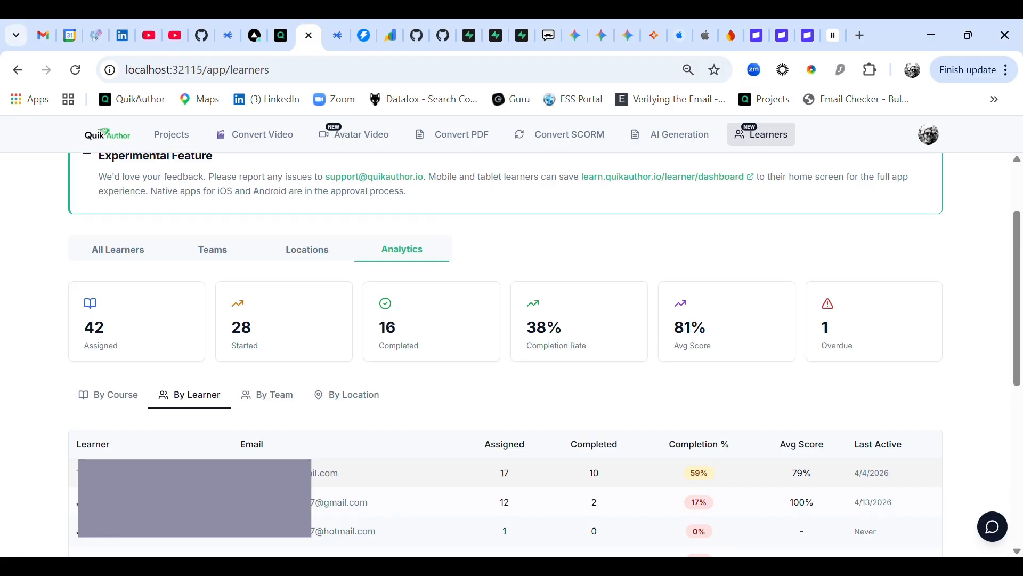
pyautogui.click(112, 470)
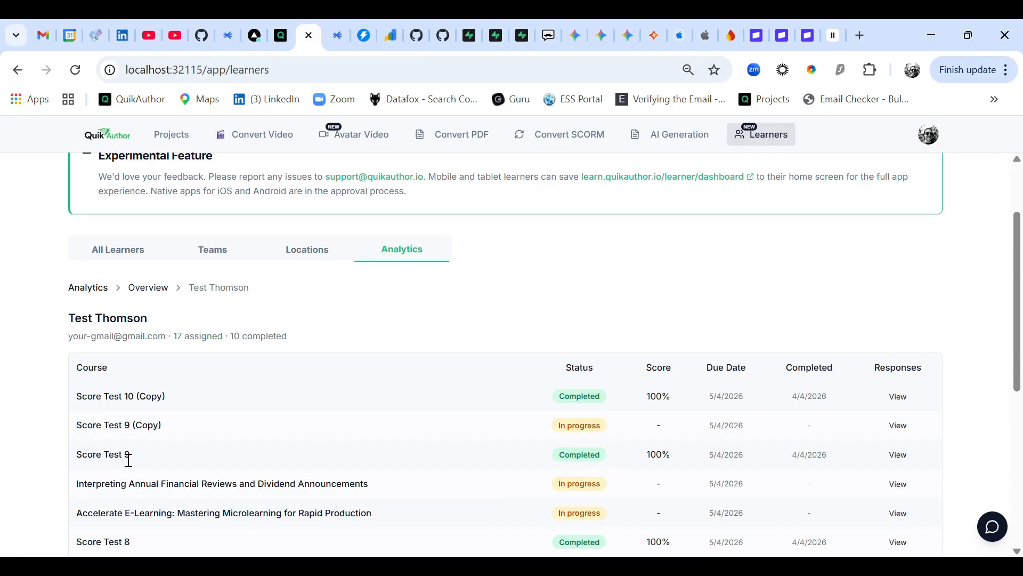
pyautogui.scroll(-1, 392, 315)
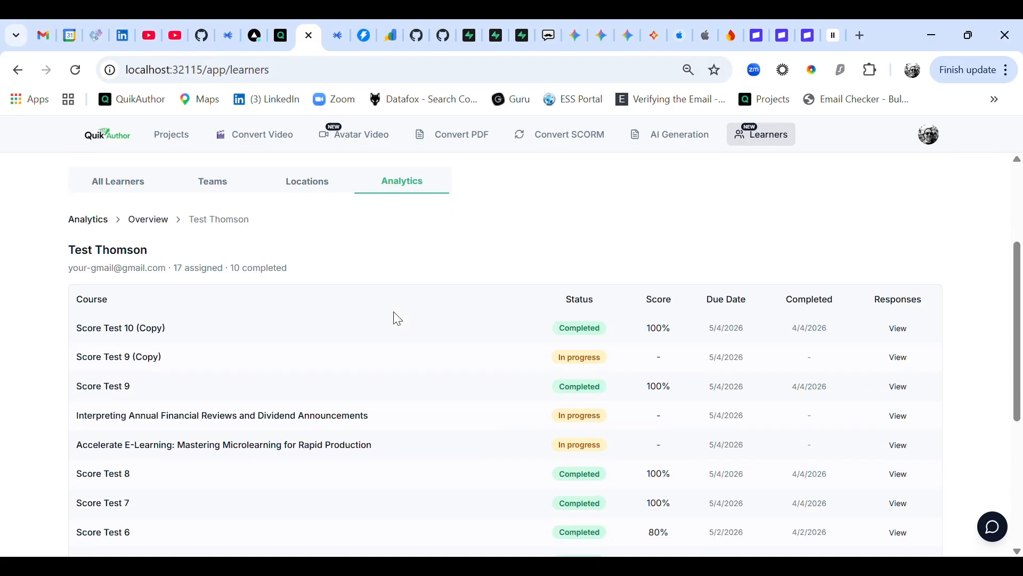
pyautogui.scroll(-4, 397, 319)
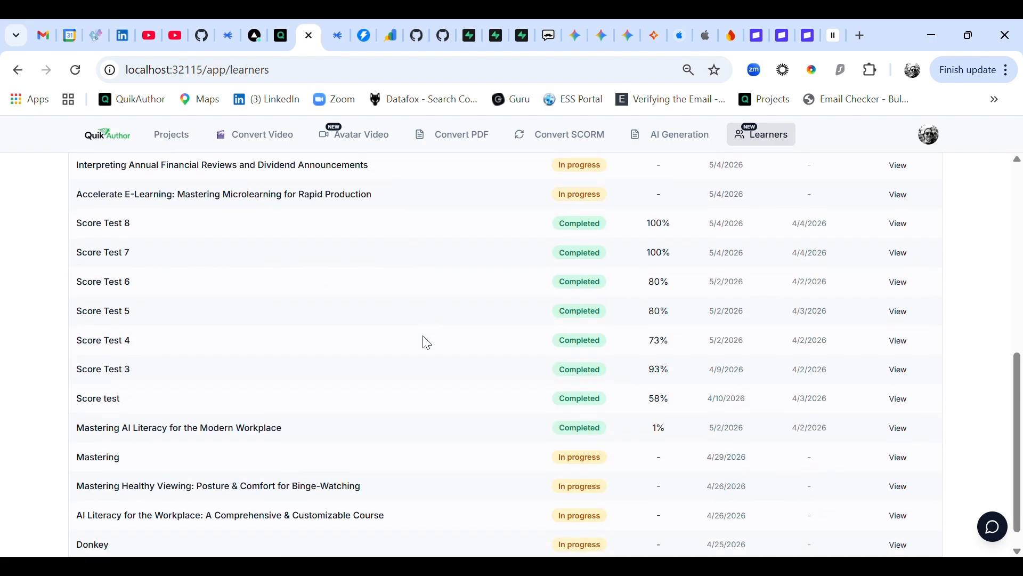
pyautogui.scroll(4, 602, 380)
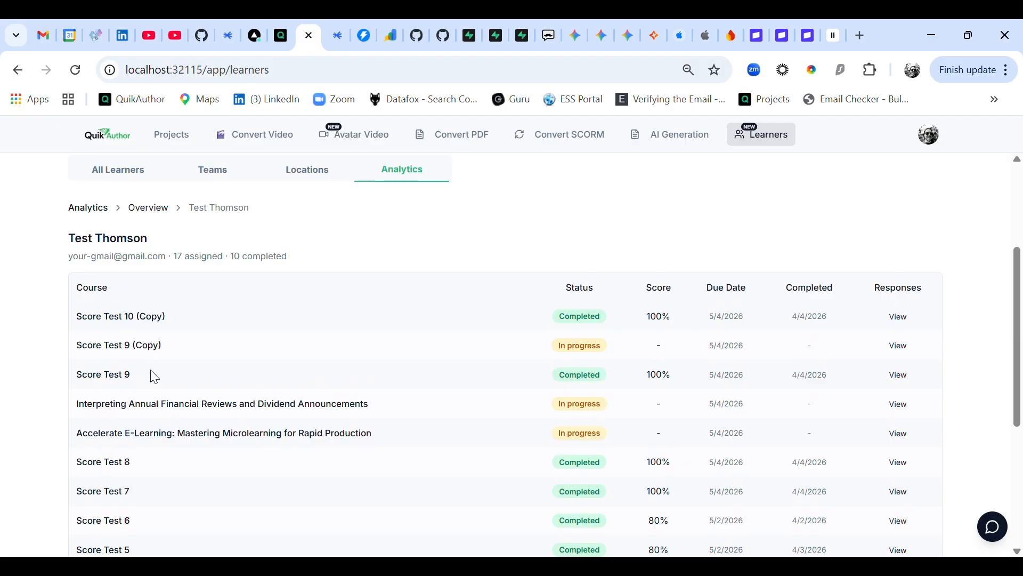
# View the learner's question responses for Score Test 9 and compare them with the correct answers, results and times
pyautogui.click(903, 380)
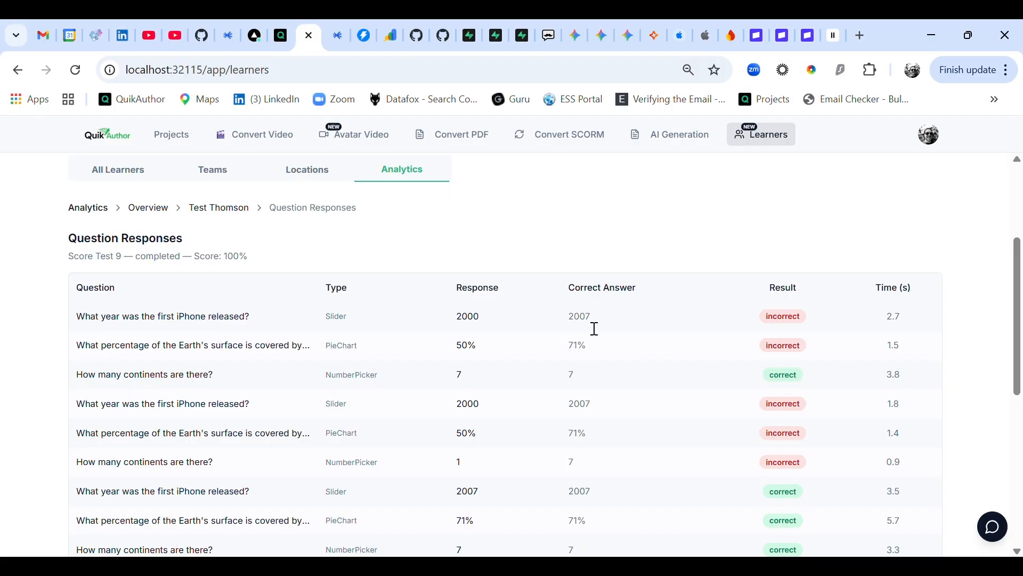
pyautogui.scroll(-6, 823, 341)
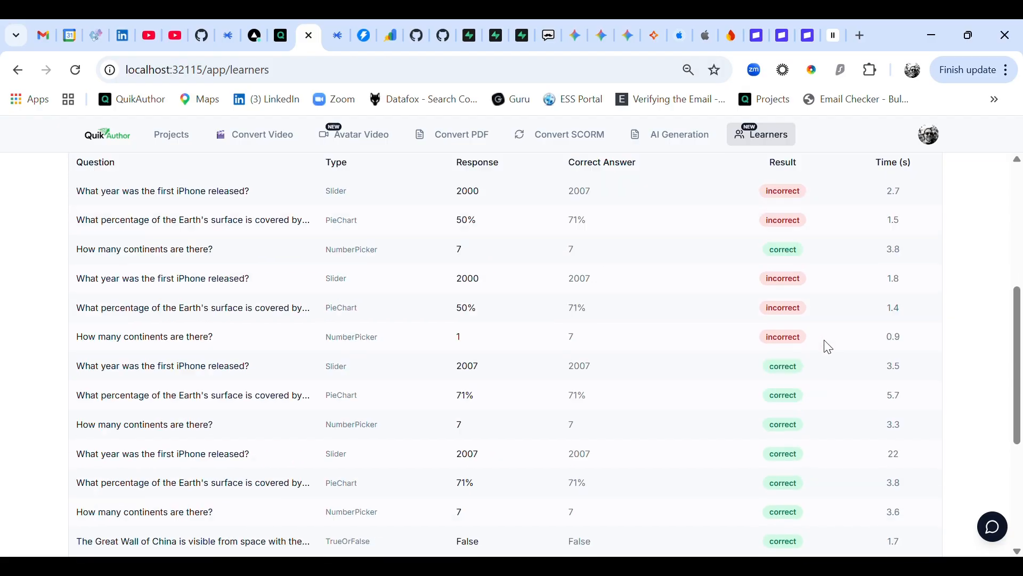
pyautogui.scroll(6, 829, 349)
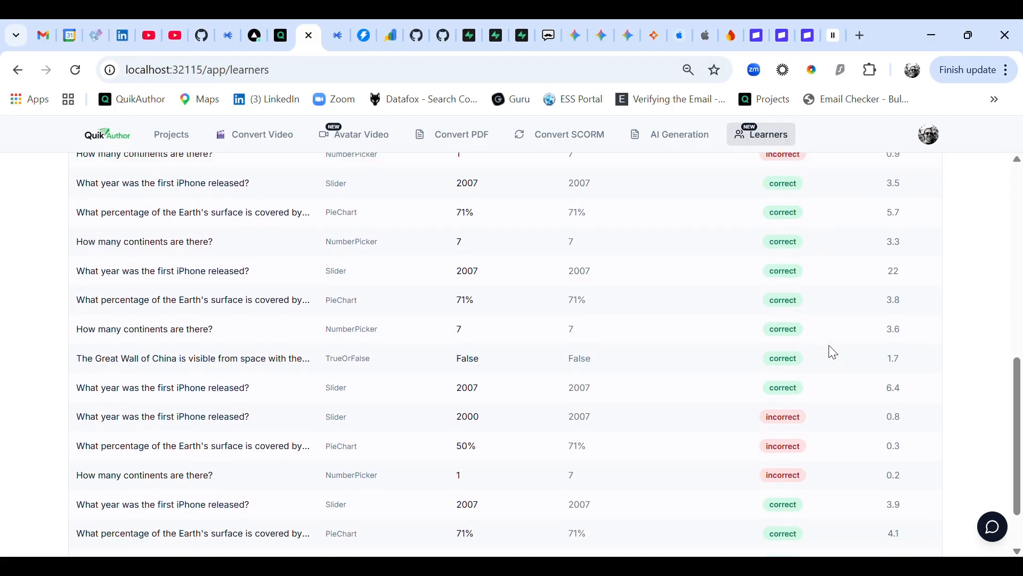